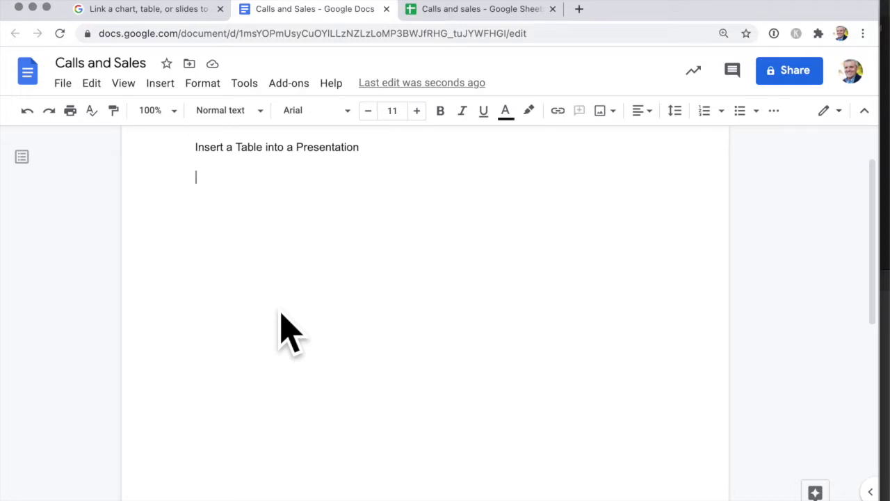
- Insert a blank 3 x 3 table below the heading line, and undo the insertion
click(162, 84)
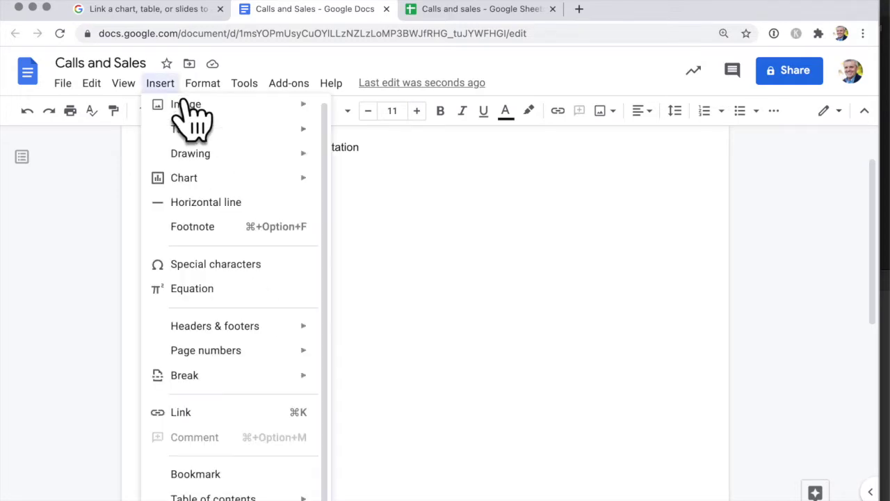
mouse_move(202, 128)
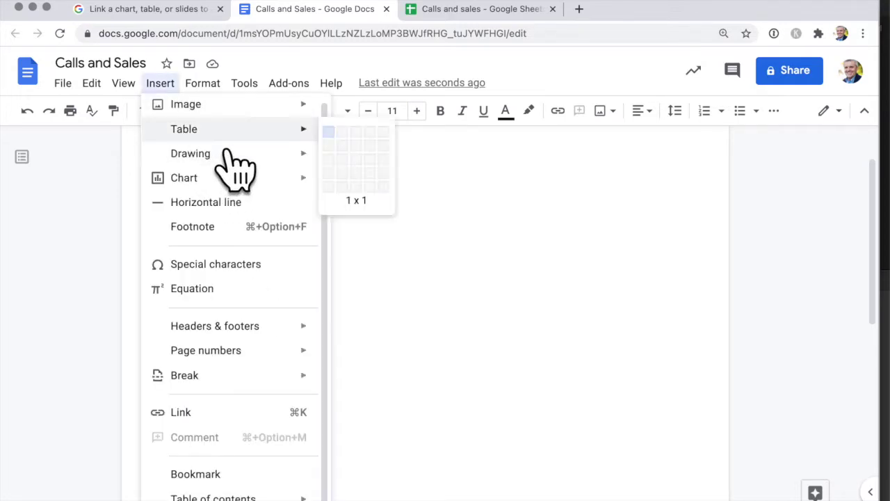
click(367, 165)
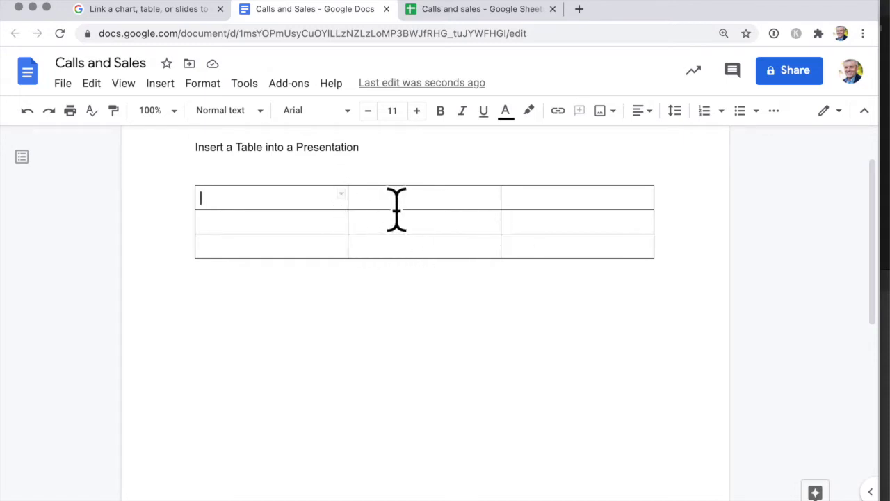
click(493, 305)
key(super+z)
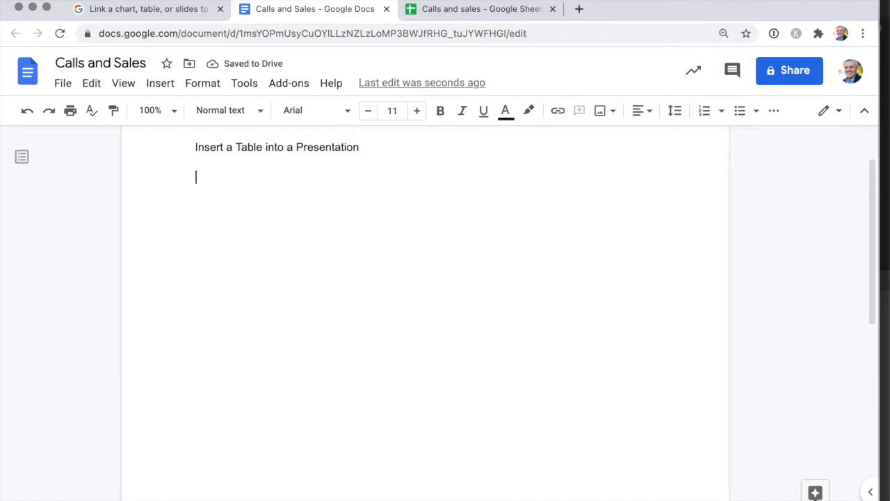
- Switch to the Calls and sales spreadsheet in Google Sheets and copy the data range A1:C7
click(471, 19)
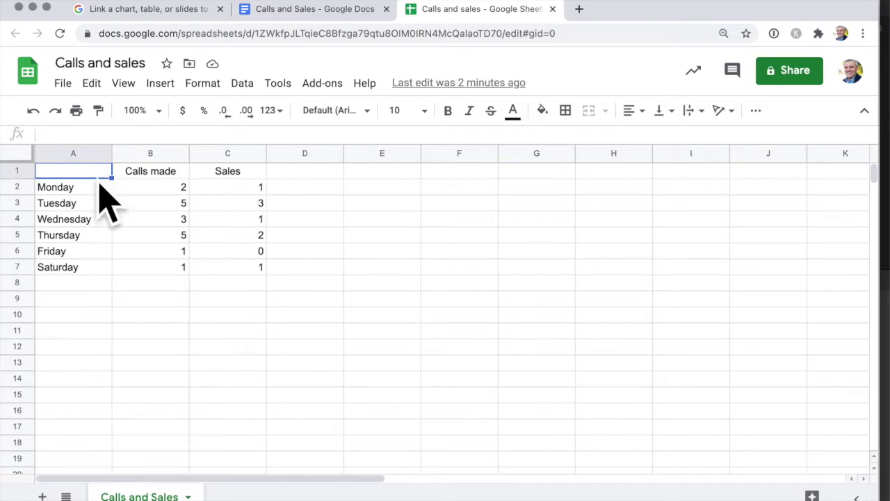
shift+click(253, 274)
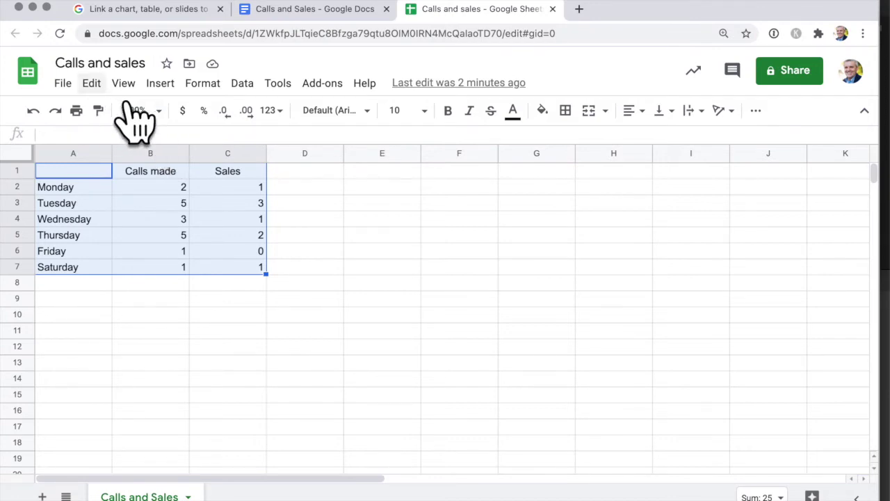
key(ctrl+alt+e)
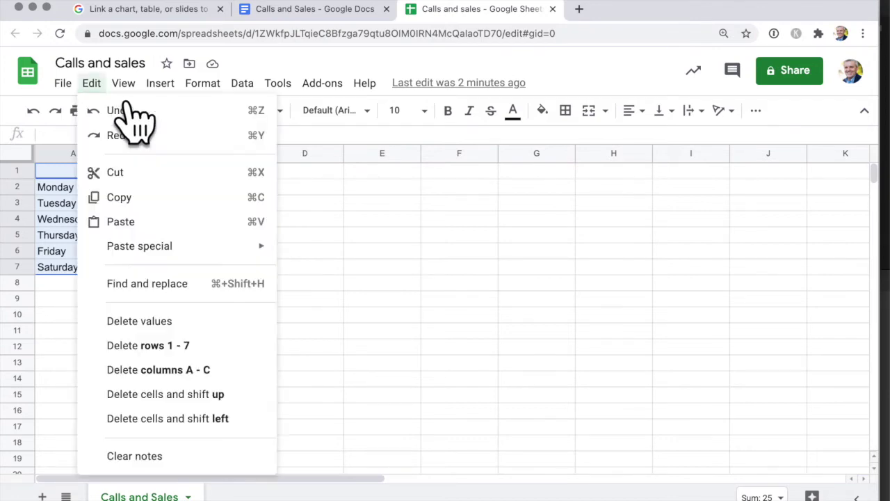
click(167, 204)
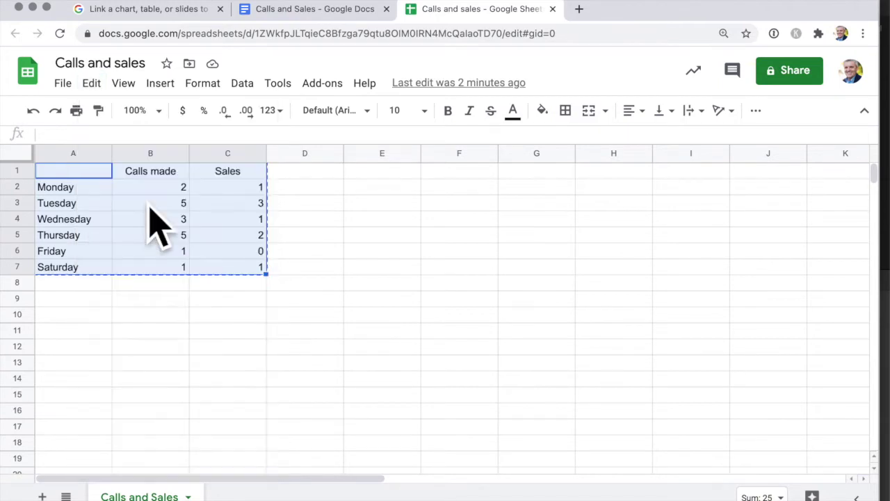
- Return to the Google Docs document and paste the copied table below the heading, linked to the spreadsheet
click(327, 18)
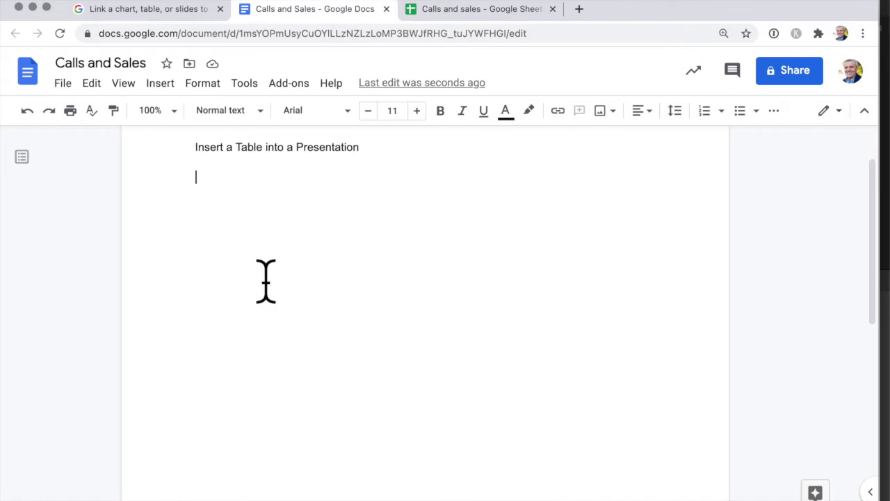
click(101, 88)
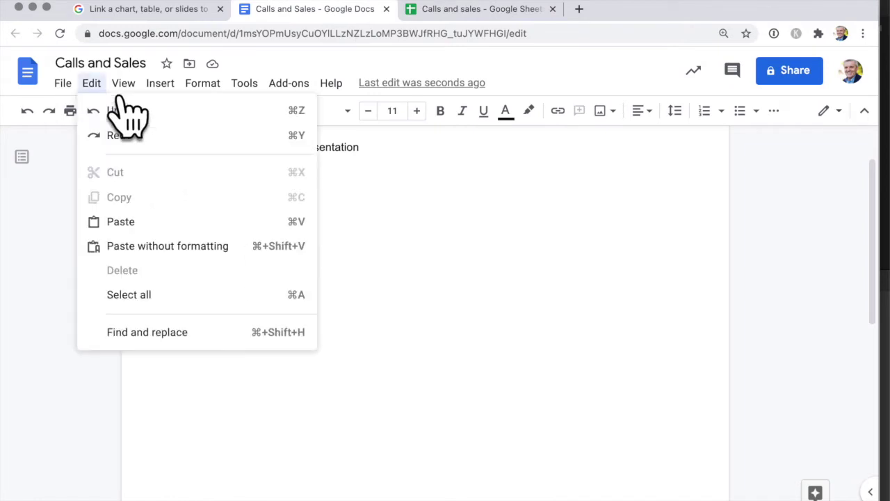
click(169, 229)
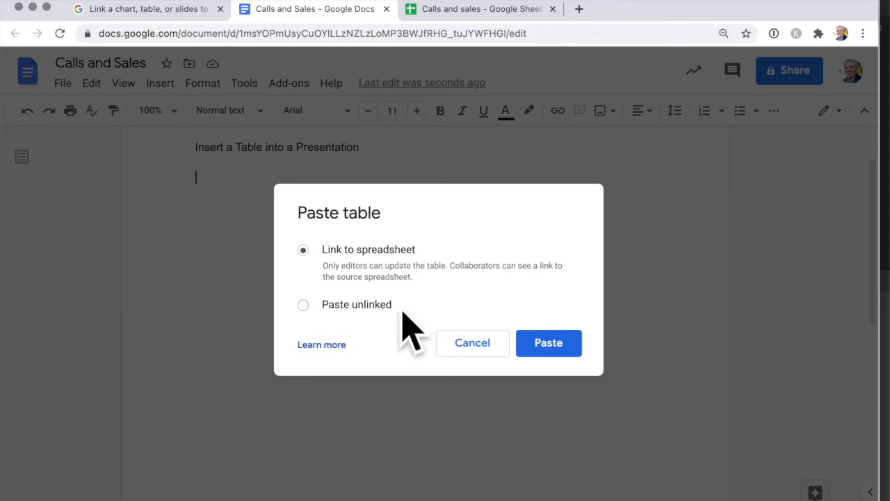
click(574, 348)
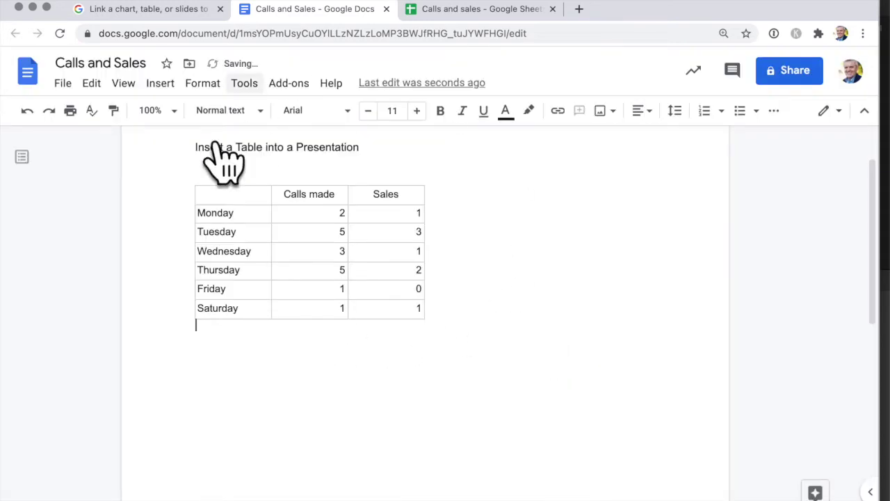
- In the Google Sheets source spreadsheet, fill the header cells A1:C1 with light blue
click(491, 27)
click(339, 233)
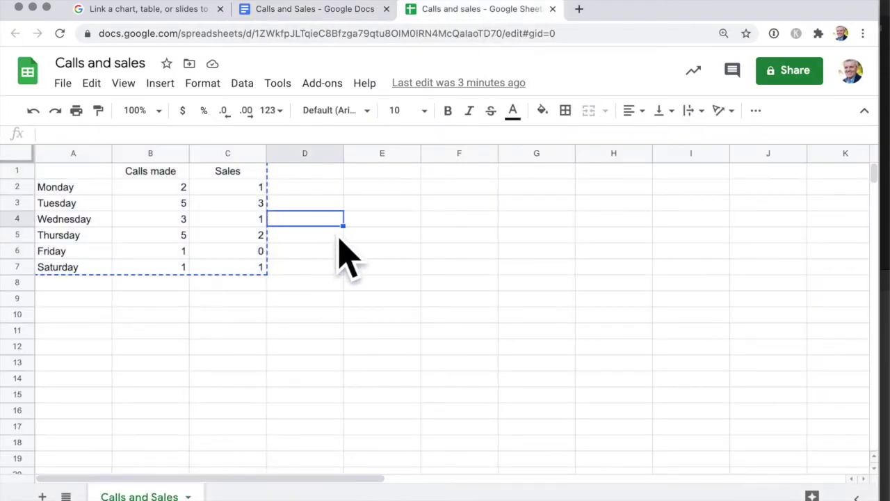
click(87, 177)
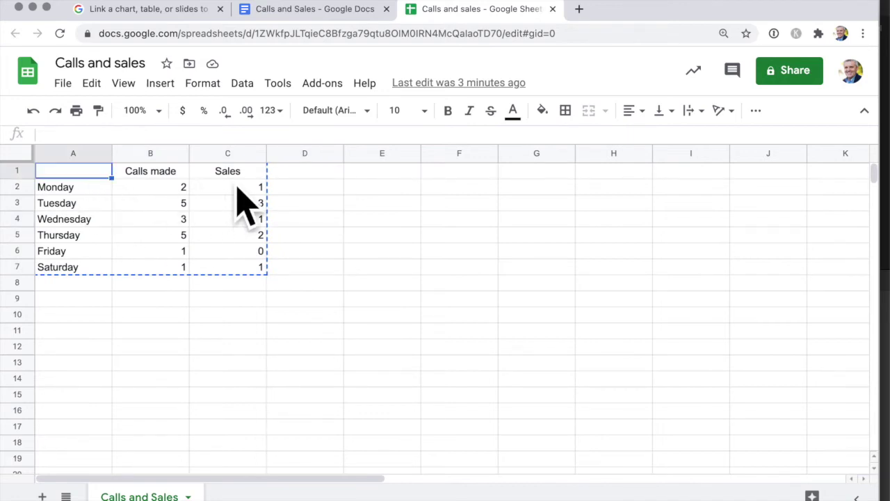
key(shift+Right)
key(shift+Right)
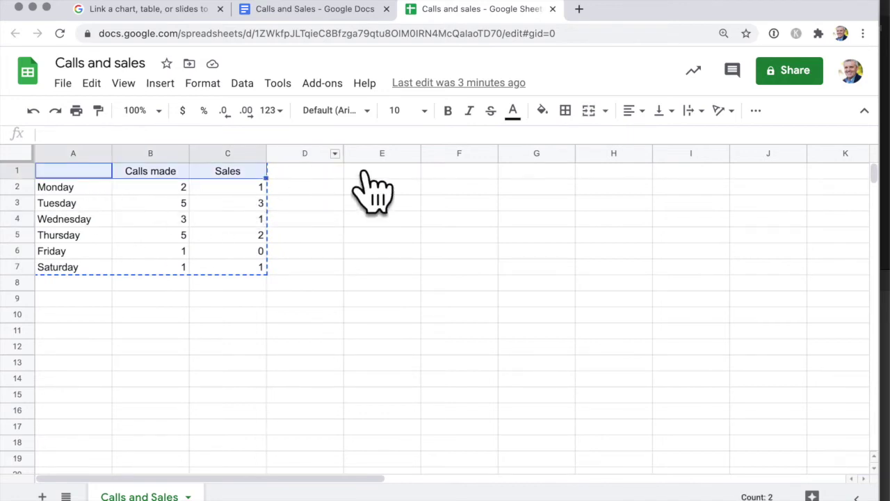
click(544, 111)
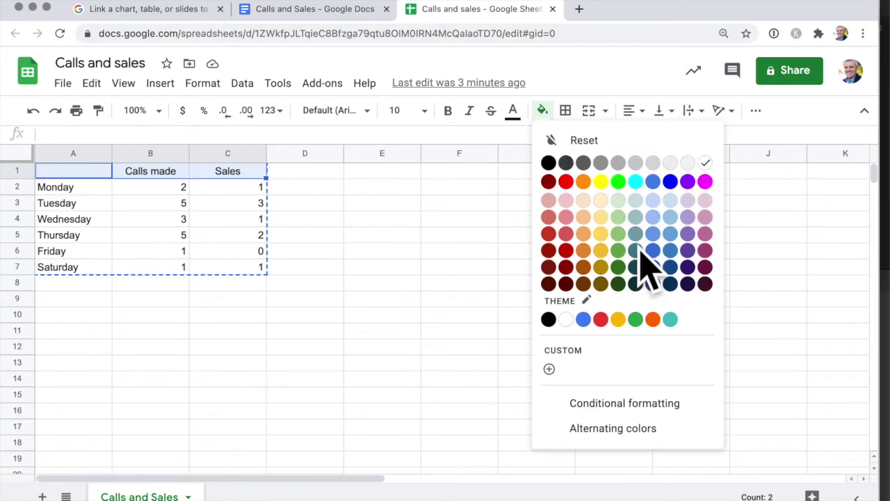
click(671, 232)
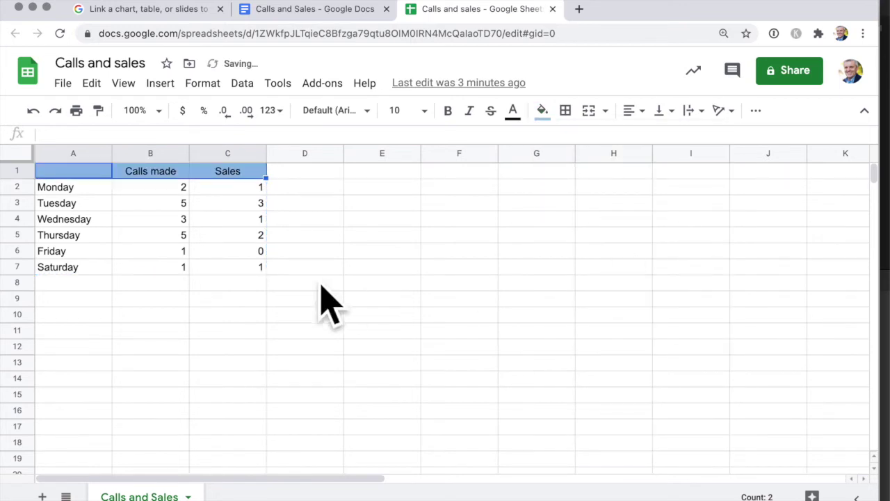
- Apply all borders to the whole data table A1:C7
click(240, 270)
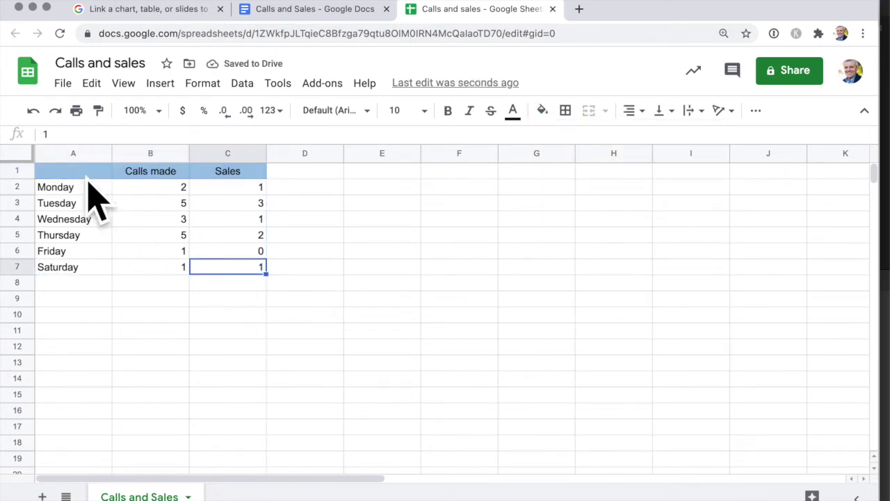
key(ctrl+a)
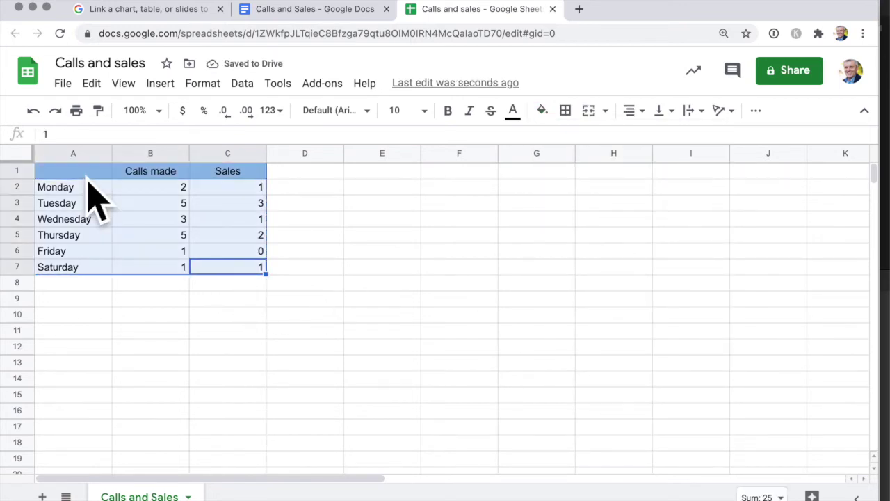
click(566, 110)
click(598, 161)
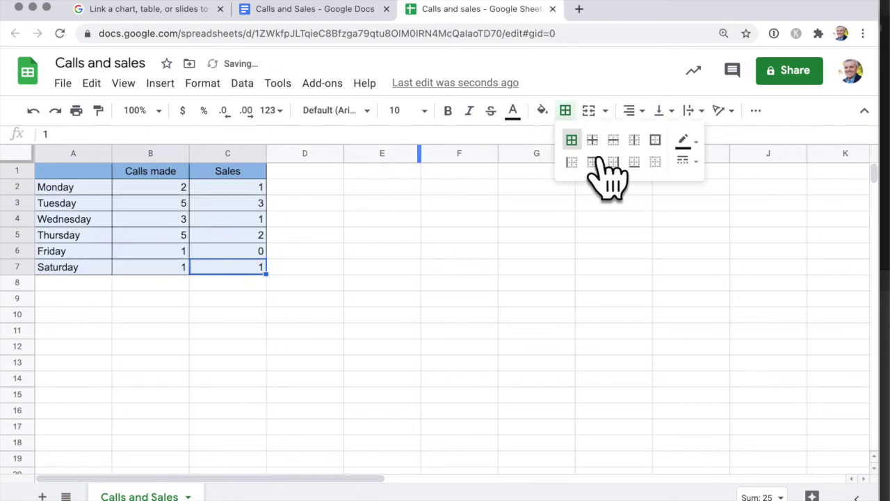
click(382, 348)
- Center the numbers in cells B2:C7 horizontally
drag(154, 194, 226, 273)
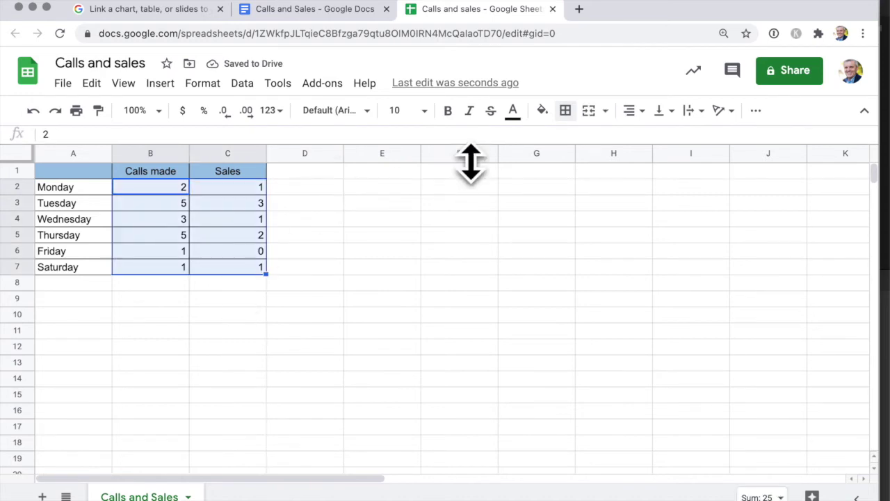
click(630, 111)
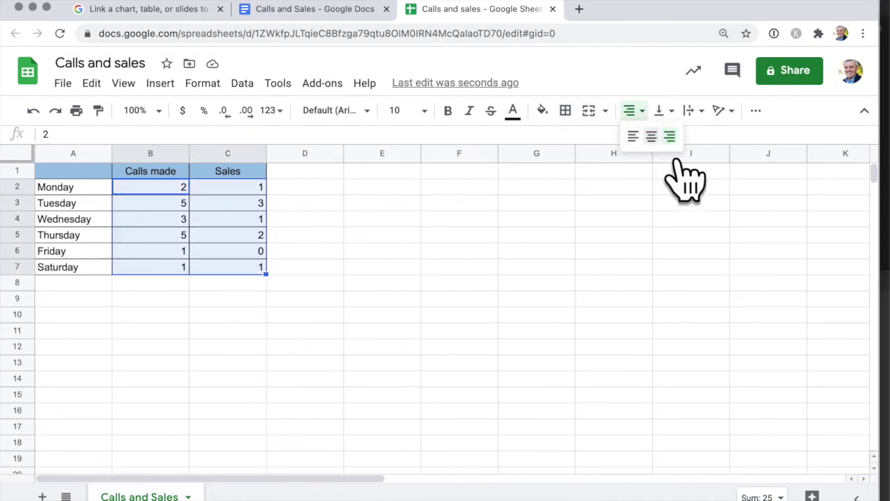
click(650, 137)
click(458, 270)
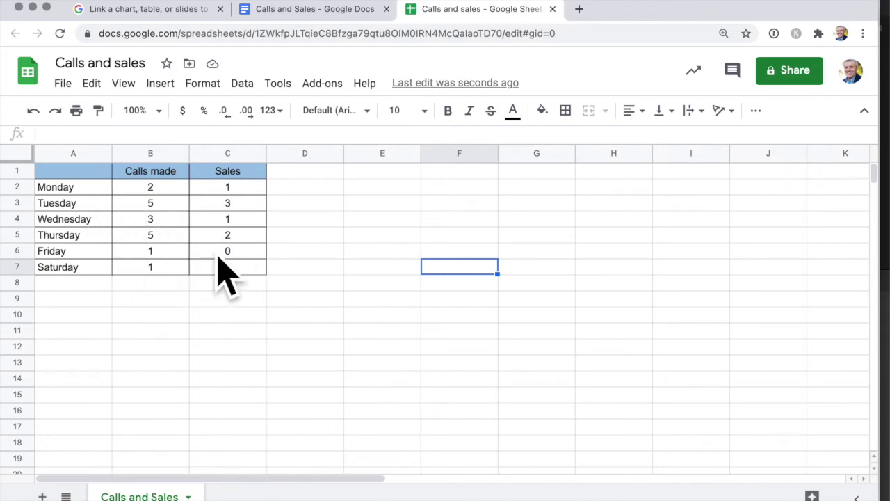
- Switch to the Google Docs document and update the linked table with the spreadsheet's new formatting
click(327, 18)
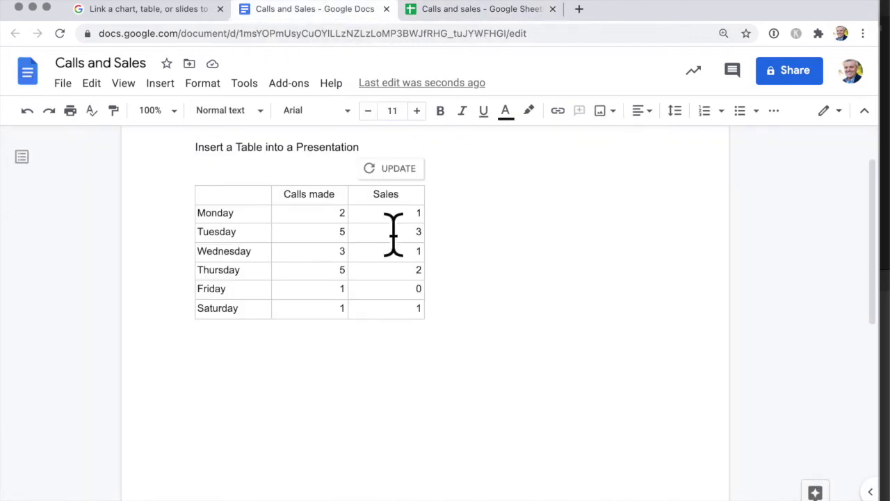
click(413, 173)
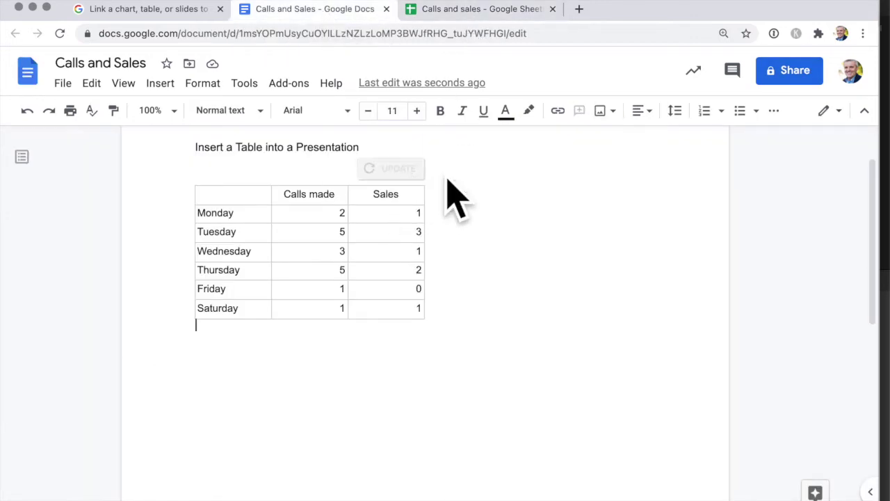
click(409, 367)
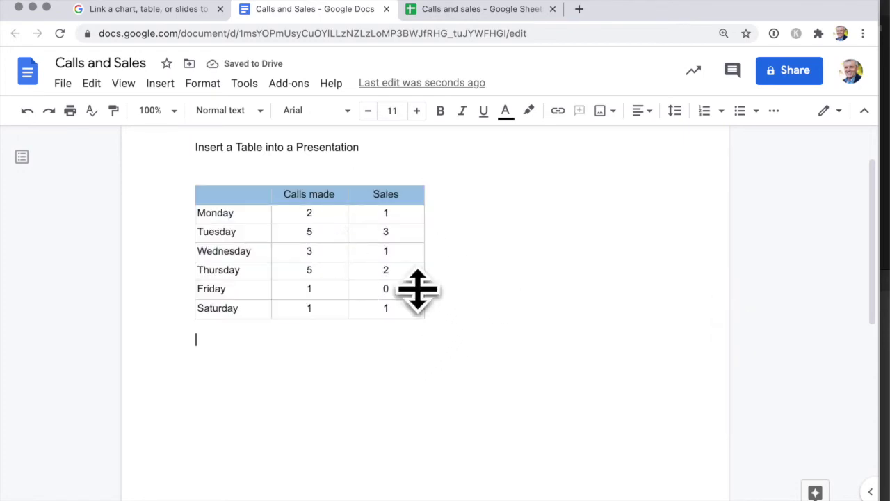
- In the Google Sheets source spreadsheet, set Friday's calls made to 6 and Friday's sales to 3
click(491, 10)
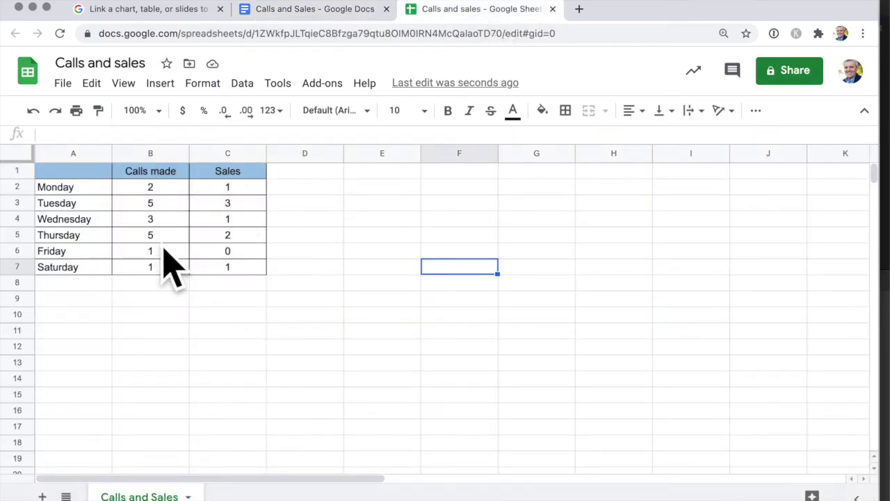
click(152, 239)
click(165, 257)
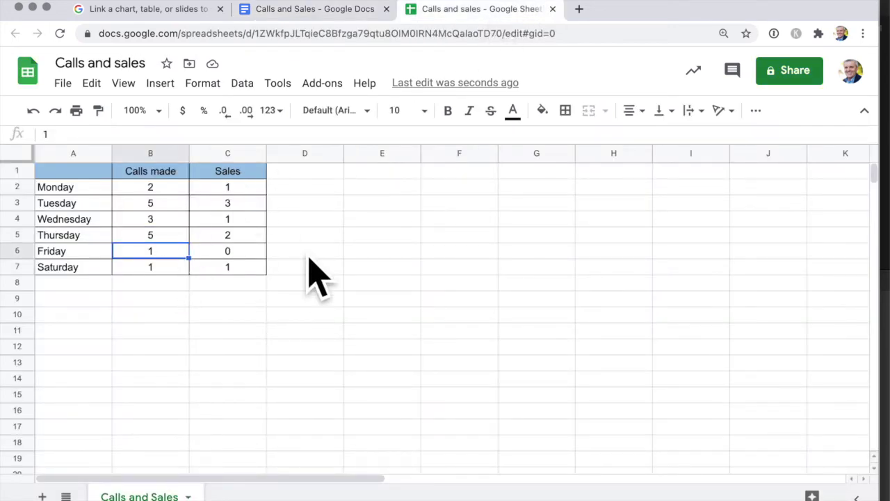
text(6)
key(Tab)
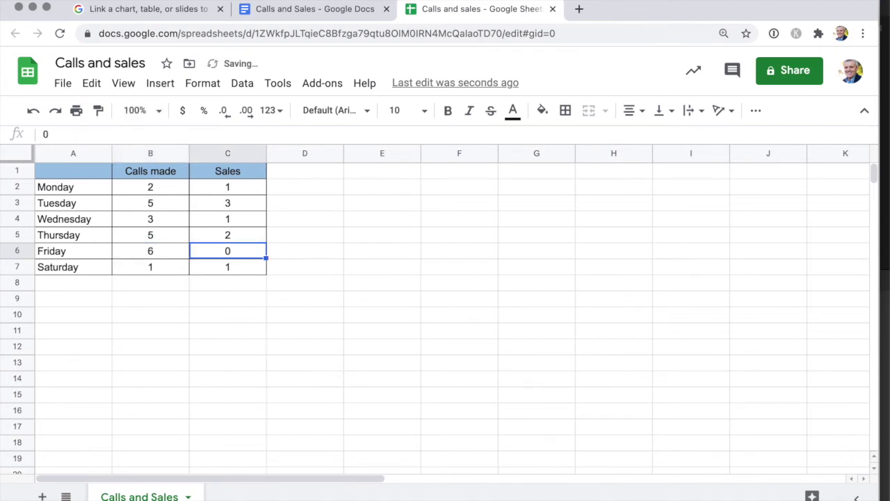
text(3)
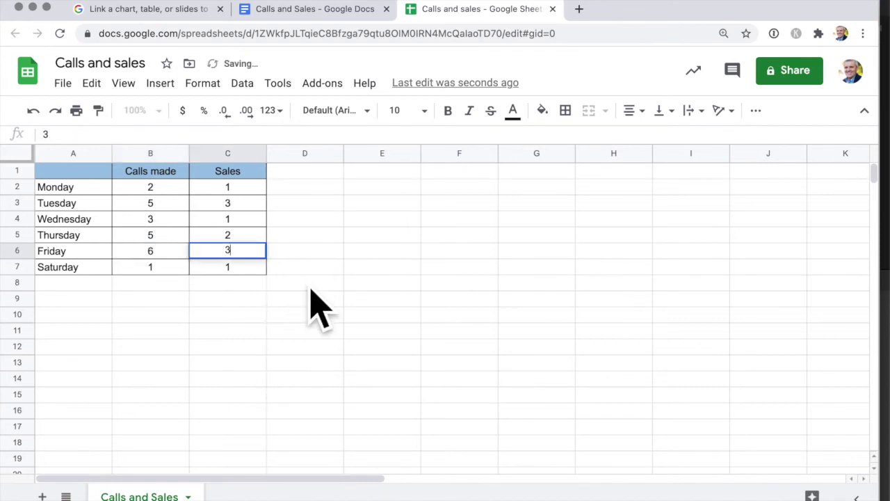
click(310, 287)
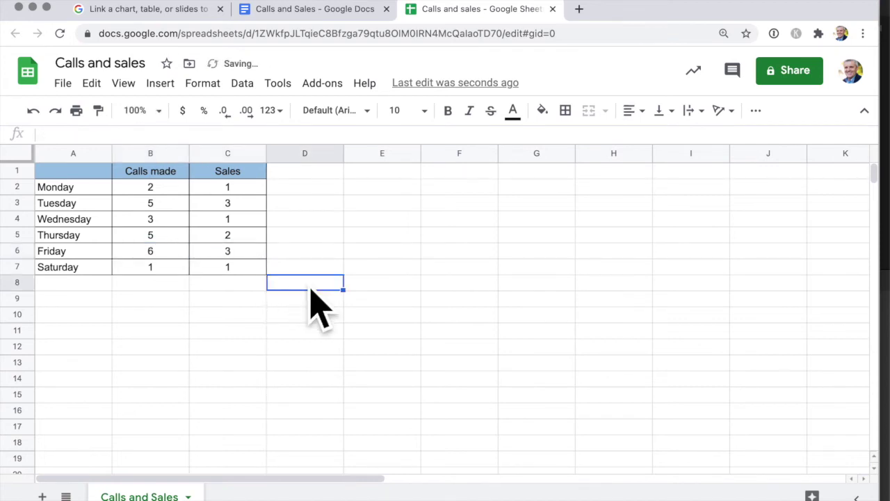
- Go back to the Google Docs document and update the linked table with the changed Friday values
click(313, 9)
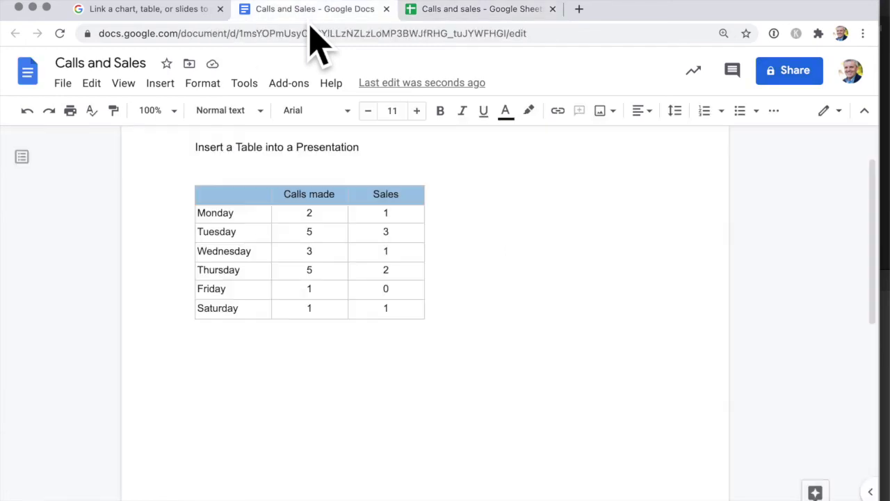
click(386, 217)
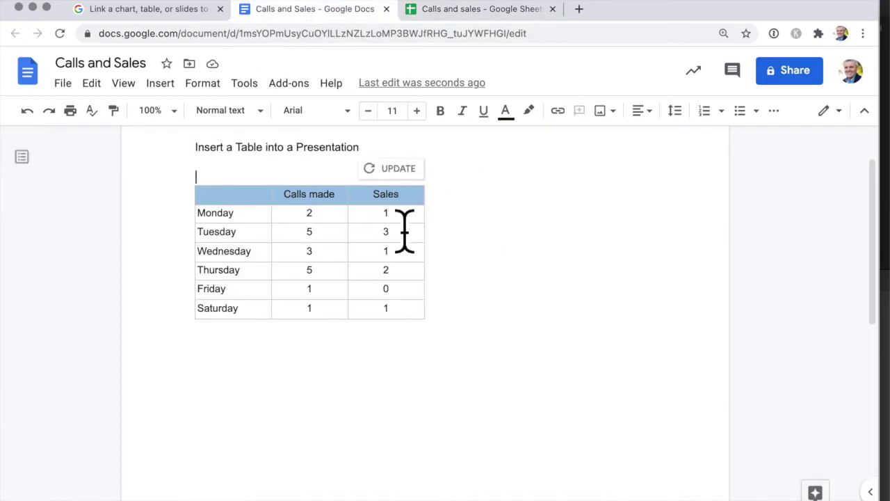
click(403, 180)
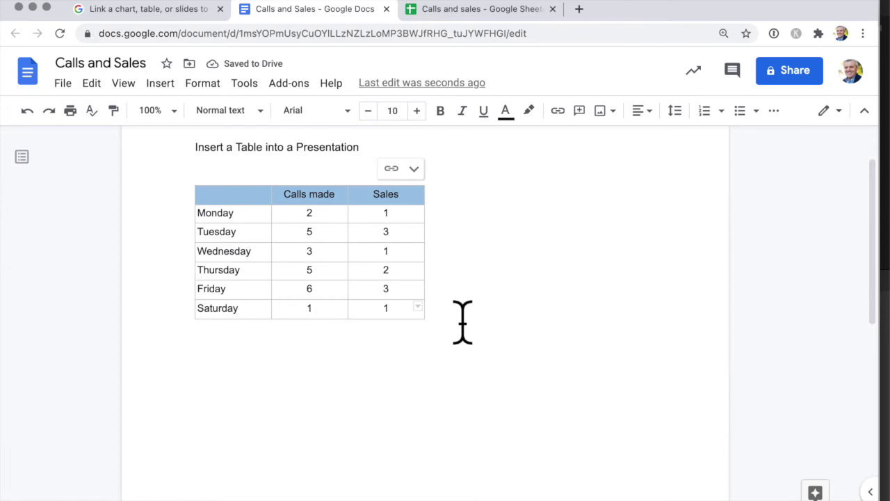
- Switch to the Google Sheets source spreadsheet and enter a bold "Totals" label in cell A8, below Saturday
click(421, 178)
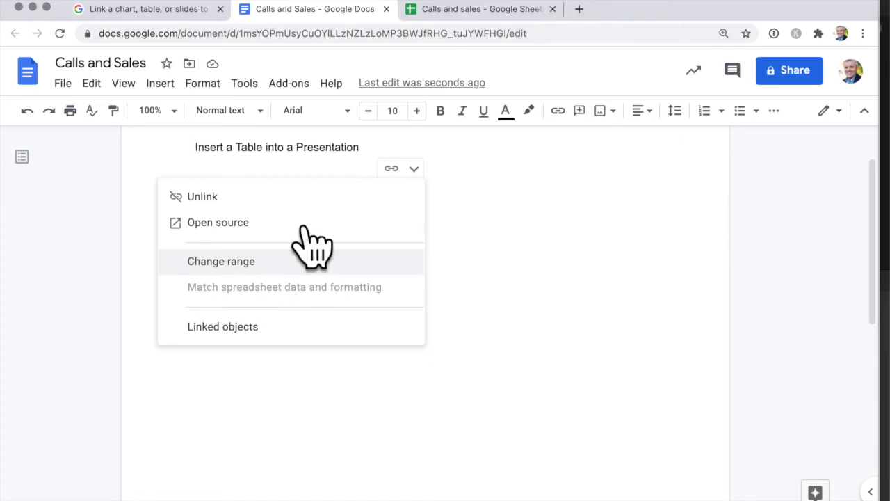
click(471, 14)
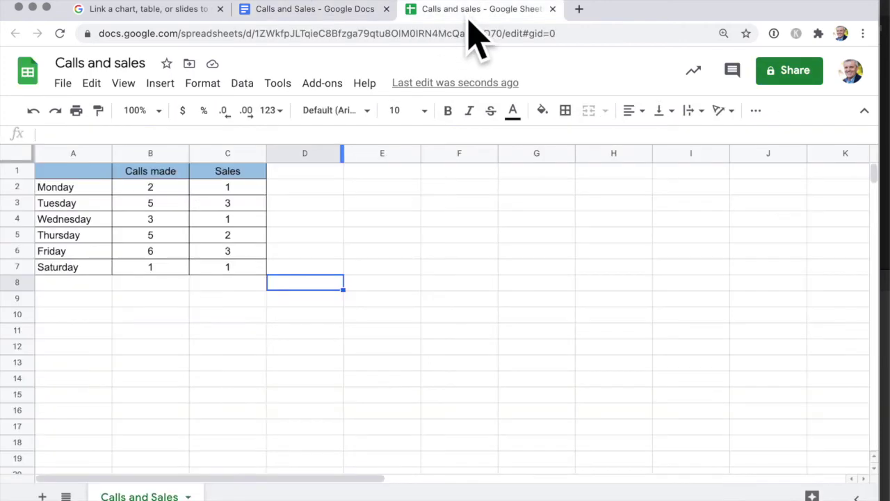
click(83, 290)
click(150, 291)
click(77, 292)
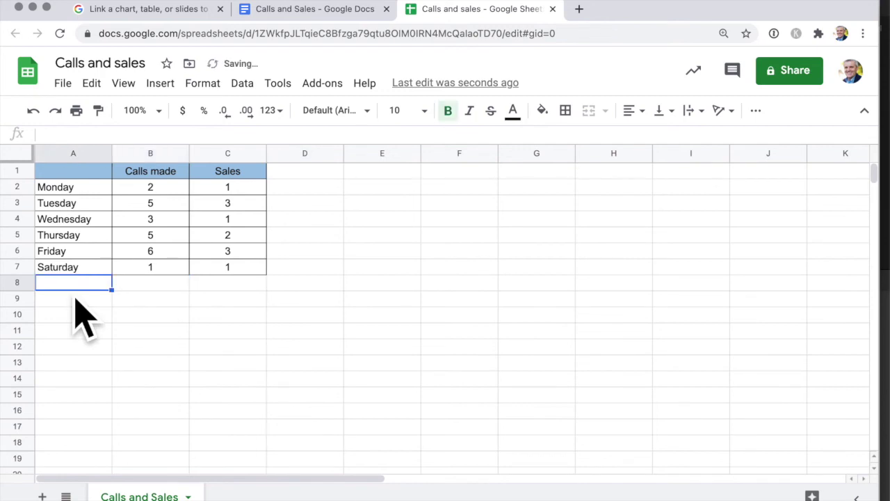
text(Totals)
key(Tab)
- Add sum formulas to the Totals row: =sum(B2:B7) in B8 and =sum(C2:C7) in C8
key(Tab)
key(Left)
text(=sum(B2:B7)
key(Tab)
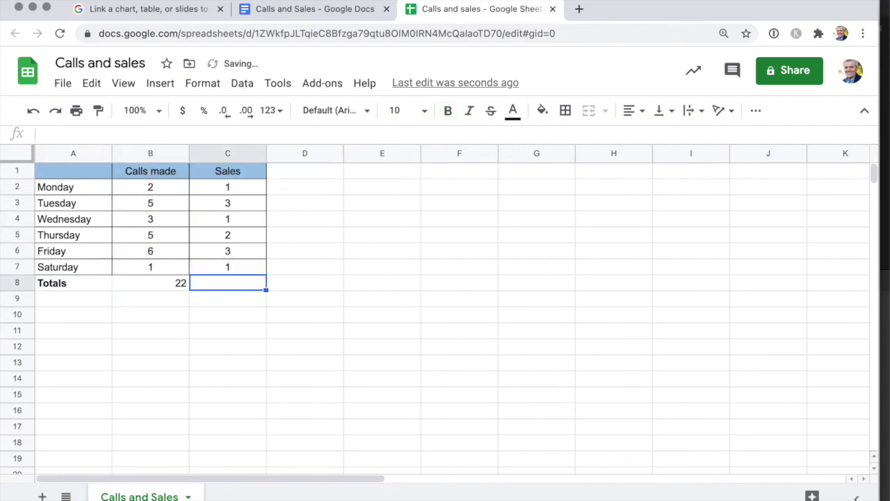
text(=sum(C2:C7)
key(Return)
- Make the totals in cells B8:C8 bold and center them horizontally
drag(150, 285, 229, 286)
key(super+b)
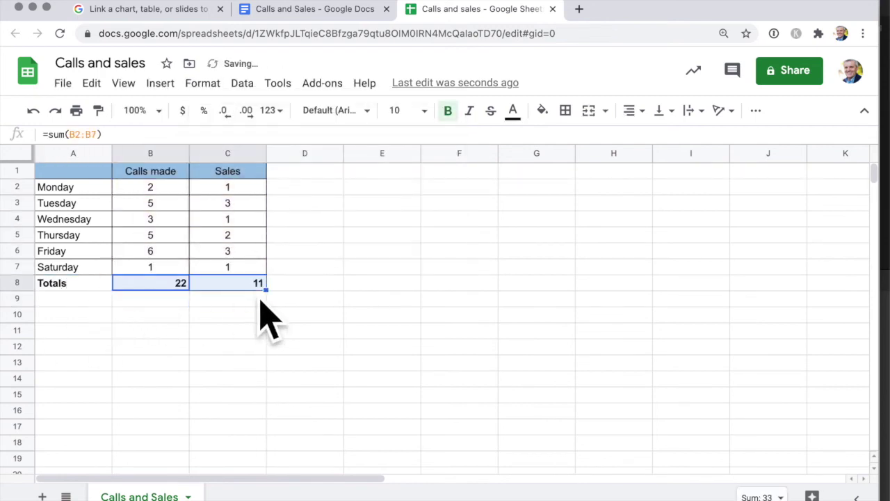
click(634, 110)
click(647, 135)
- Apply all borders to the Totals row, cells A8:C8
click(565, 110)
drag(69, 283, 229, 284)
click(565, 110)
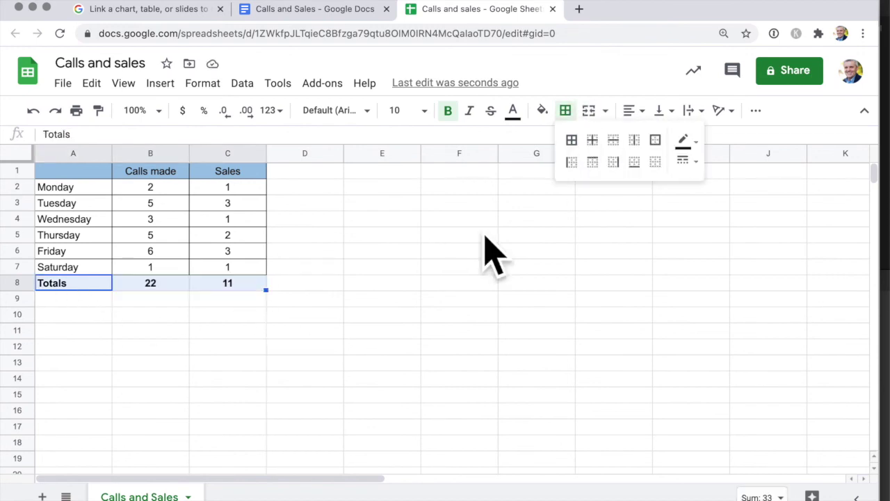
click(572, 138)
click(390, 315)
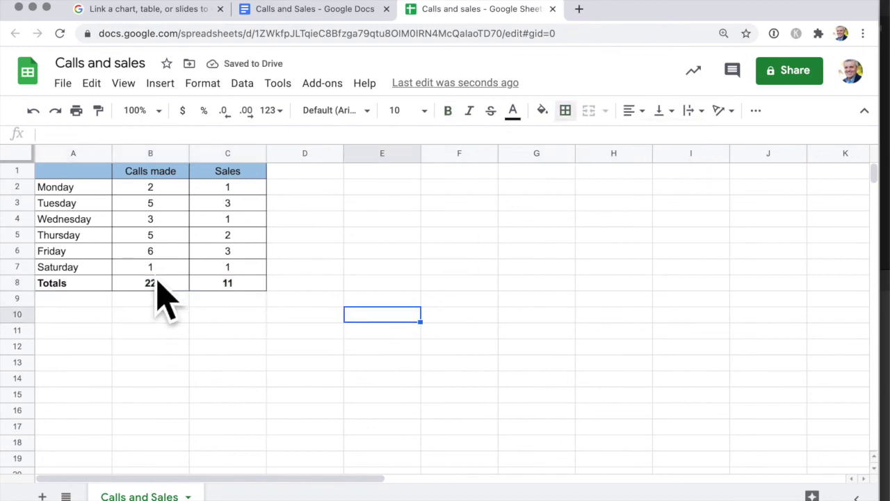
- Return to the Google Docs document and change the linked table's cell range to 'Calls and Sales'!A1:C8
click(311, 14)
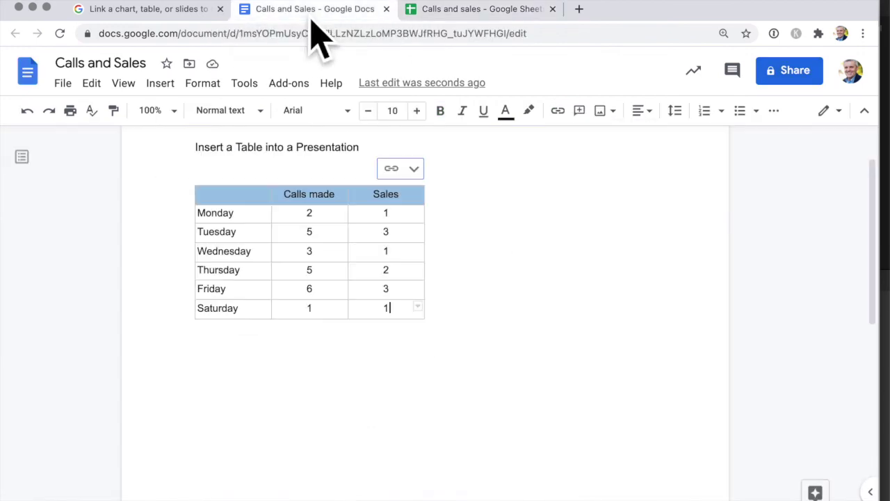
click(426, 174)
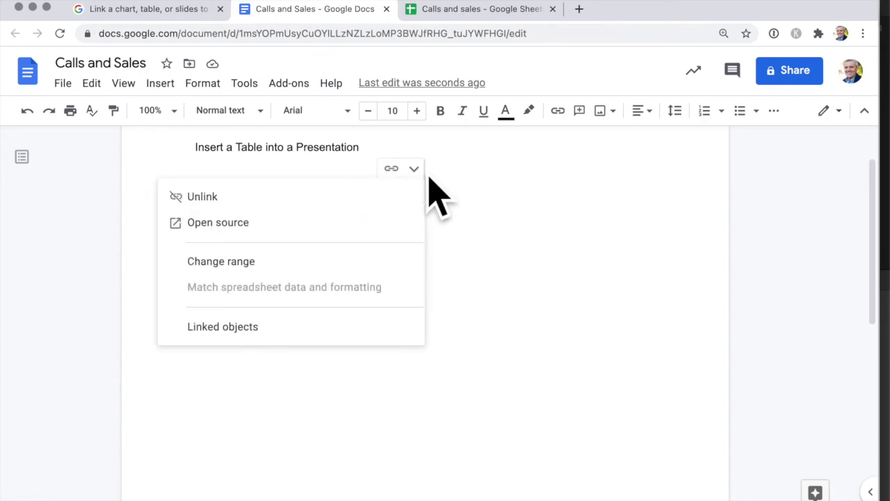
click(274, 273)
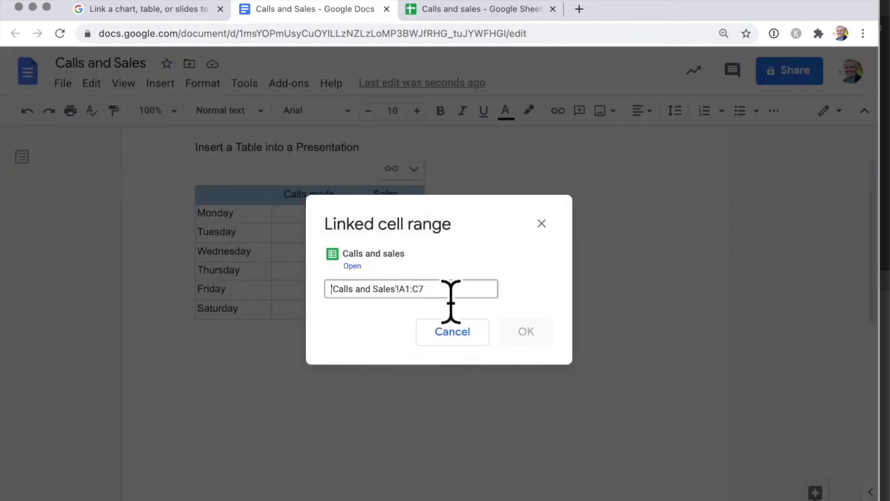
click(451, 297)
key(BackSpace)
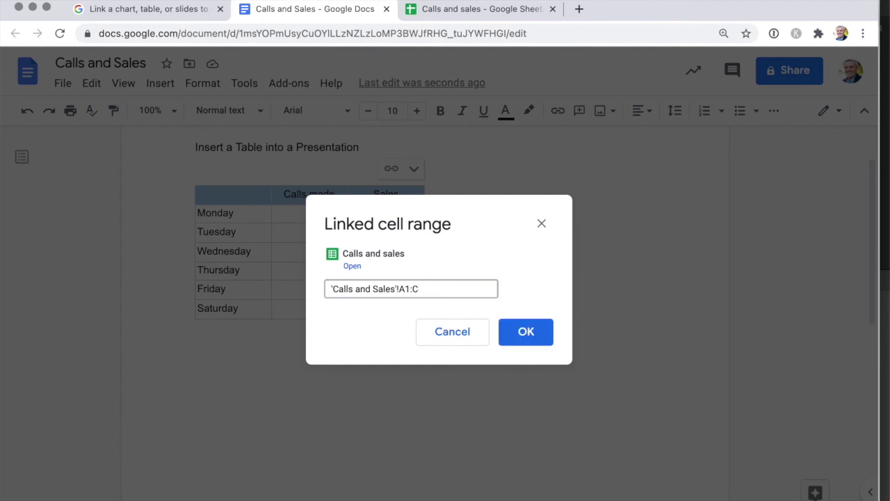
text(8)
click(546, 344)
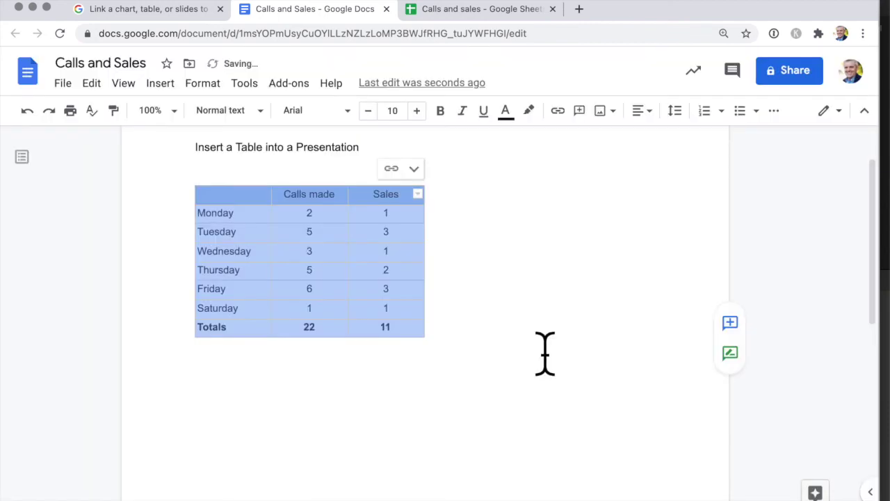
click(364, 379)
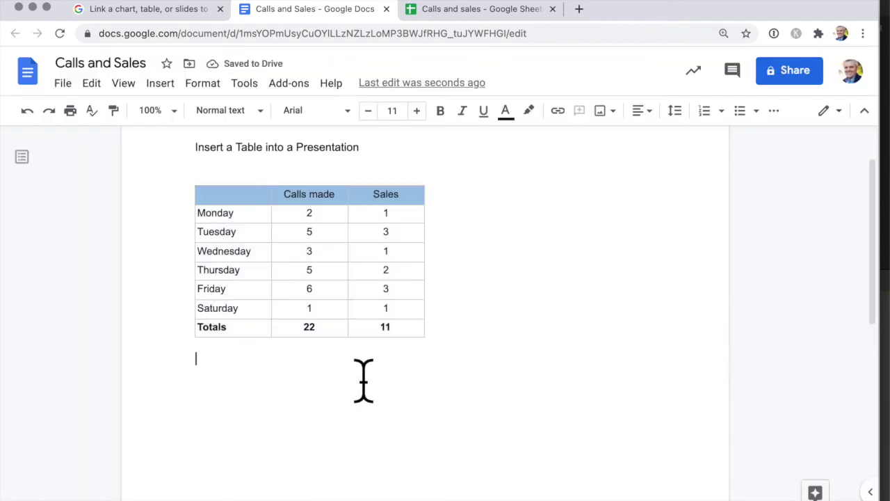